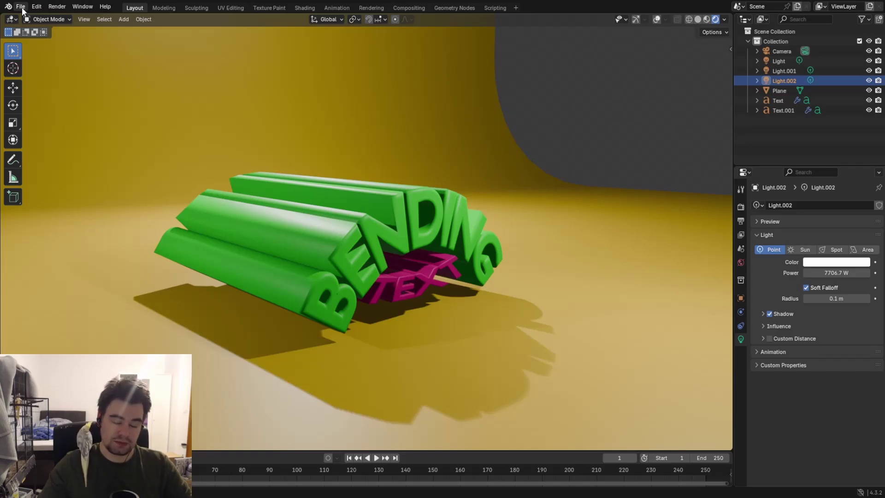
Step: Create a new General file and delete the default cube
click(22, 7)
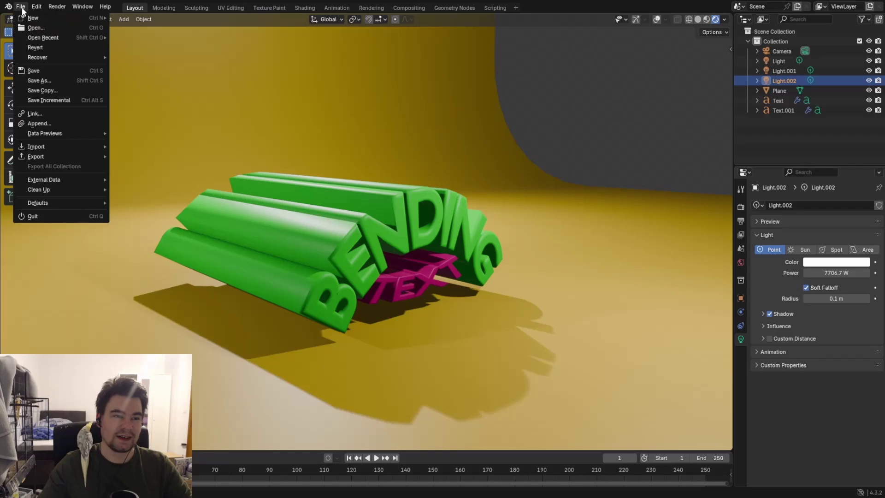
mouse_move(92, 18)
click(135, 18)
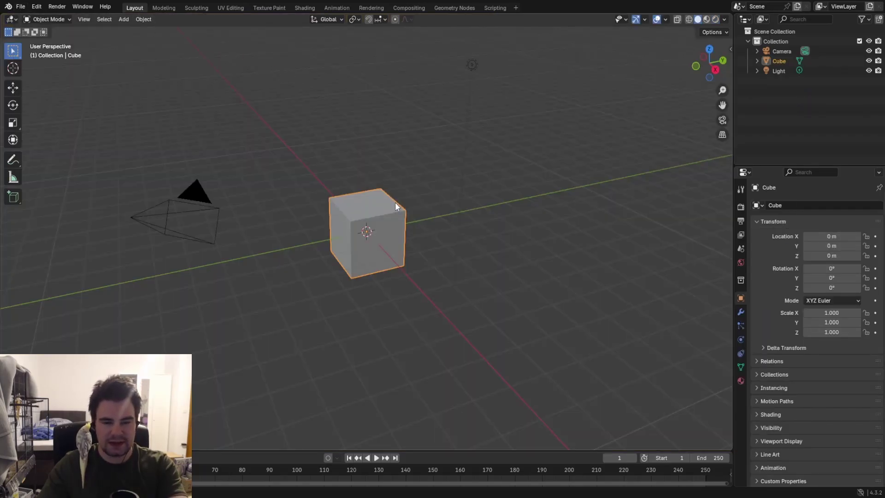
key(Delete)
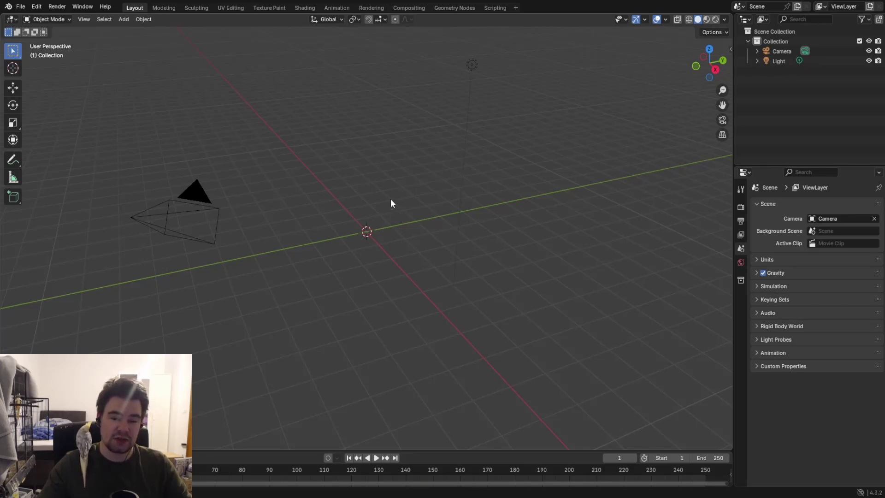
Step: Add a text object at the world origin and view it from the top
key(shift+a)
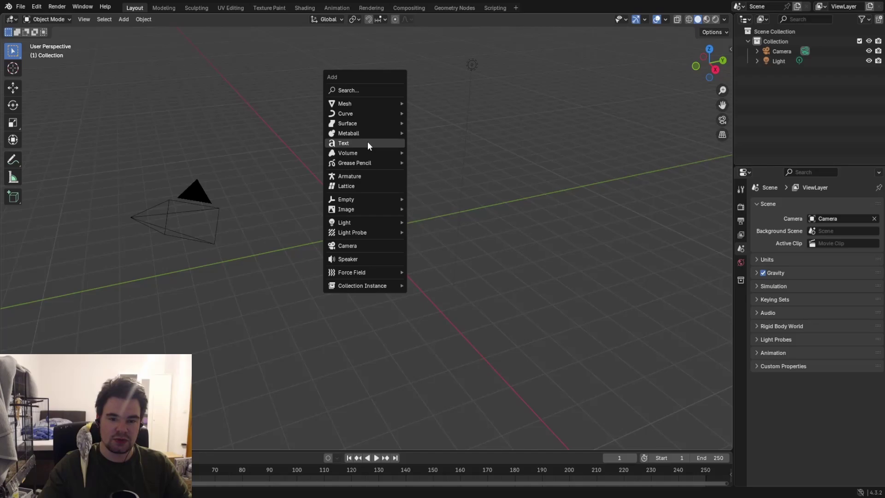
click(367, 143)
click(712, 49)
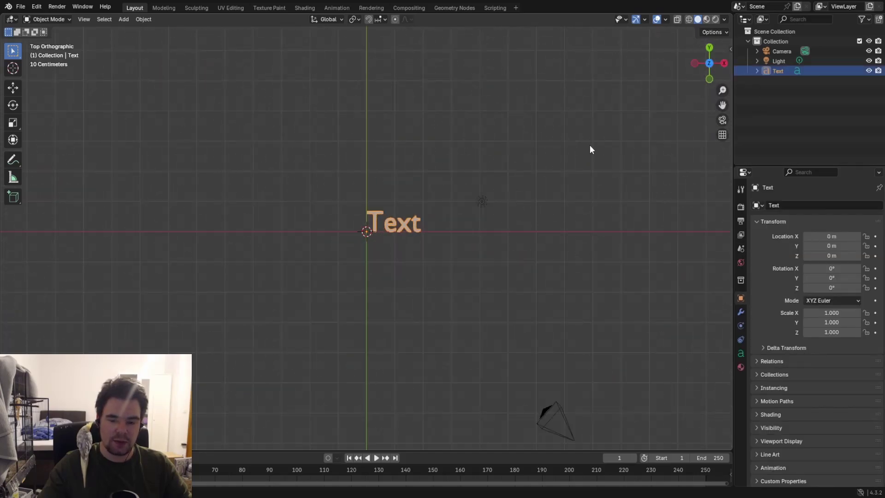
scroll(589, 145, up, 5)
shift+middle_drag(653, 156, 591, 181)
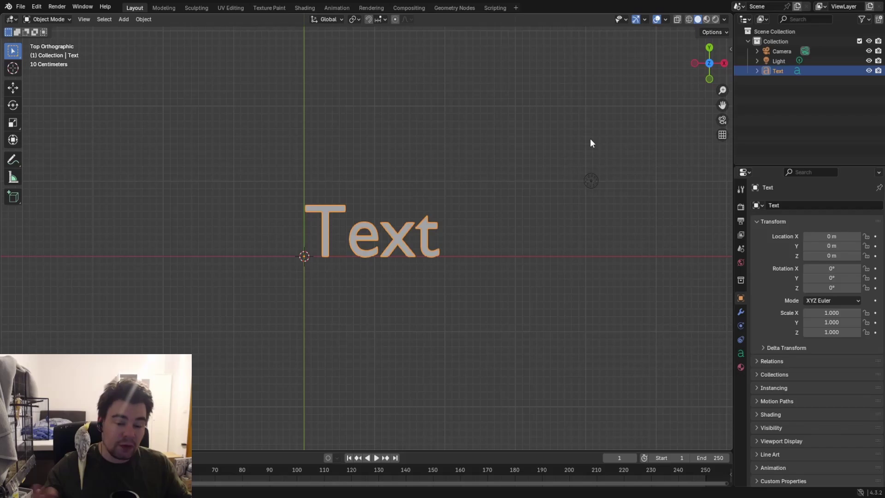
Step: Replace the text object's default wording with "BENDING" and return to Object Mode
key(Tab)
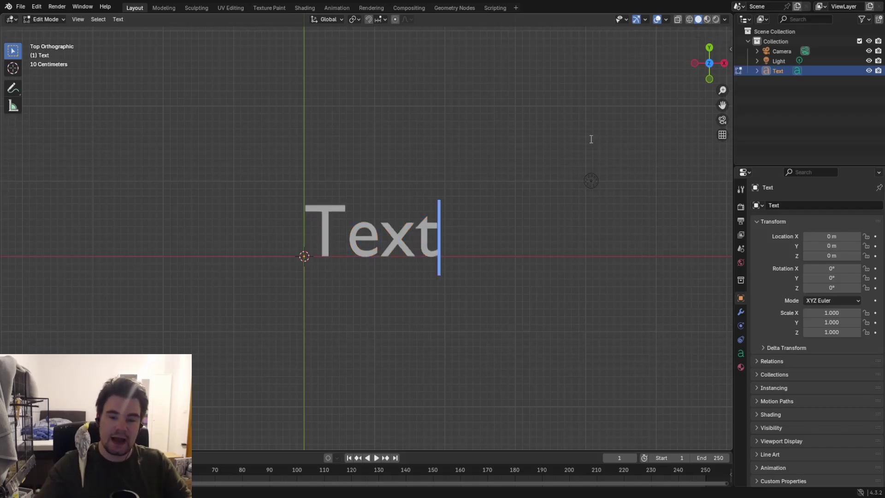
key(BackSpace)
key(BackSpace)
key(BackSpace)
key(BackSpace)
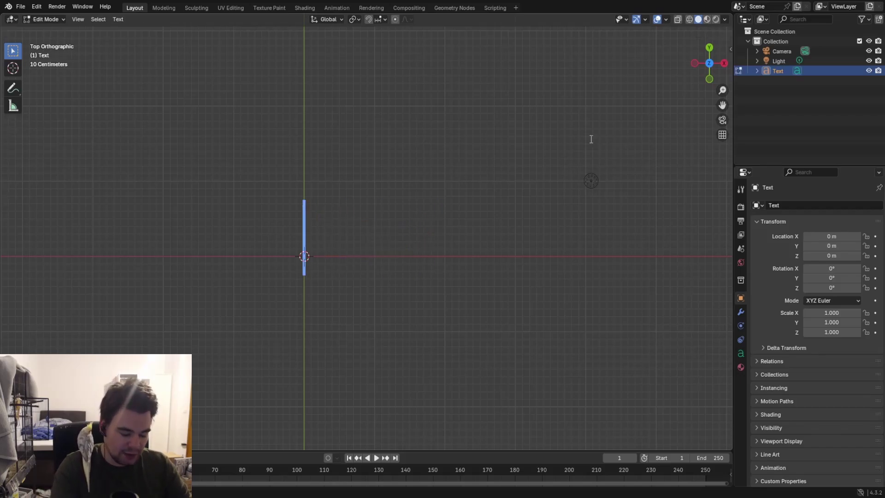
text(Ben)
key(BackSpace)
key(BackSpace)
text(EN)
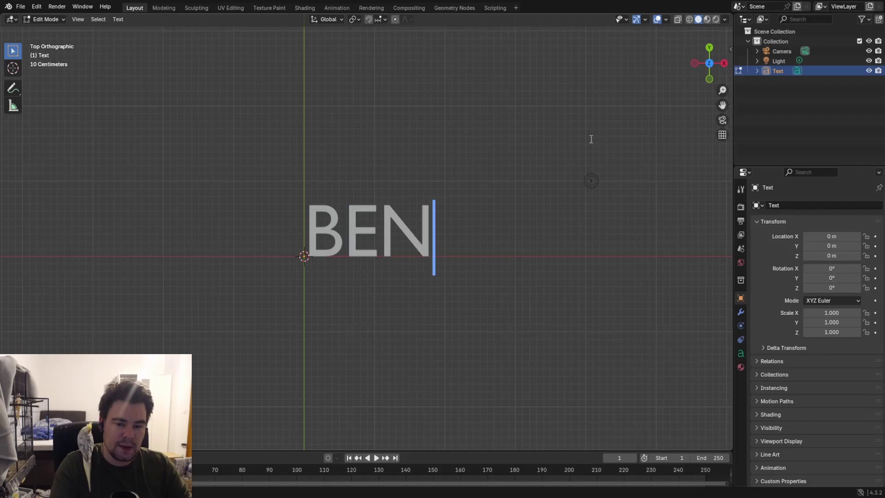
text(DING)
key(Tab)
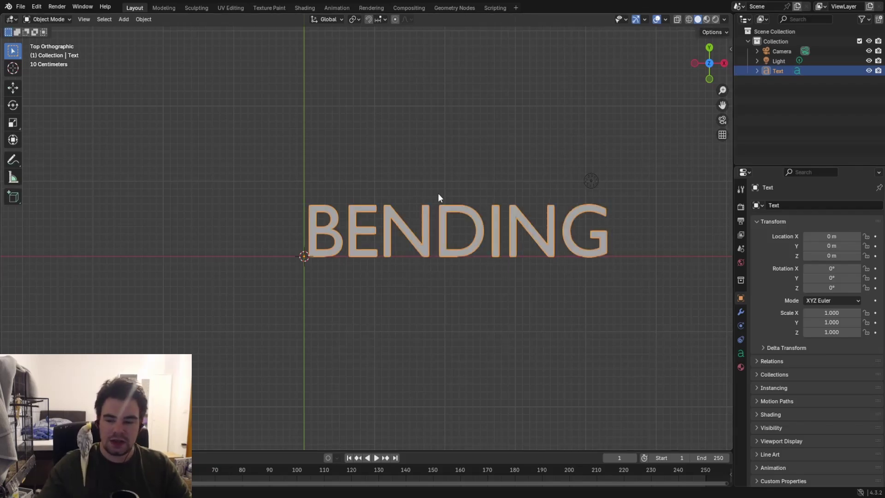
Step: Extrude the BENDING text by 0.29 m in its geometry settings
middle_drag(438, 197, 482, 144)
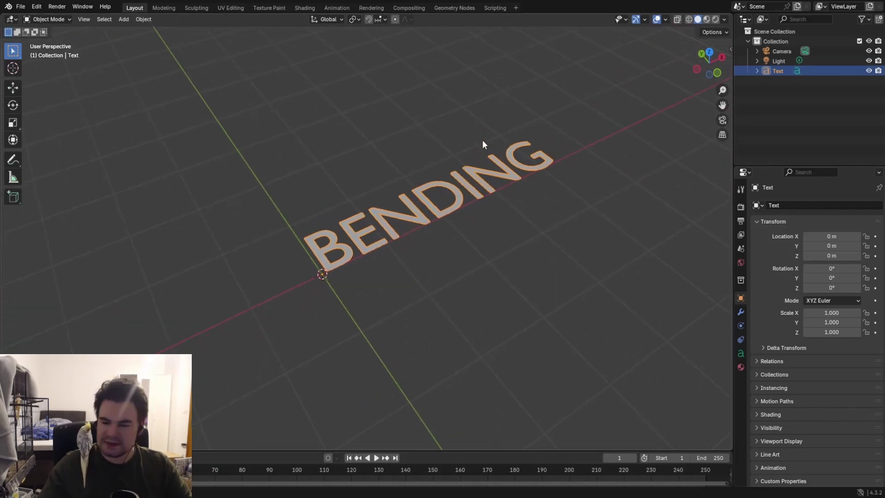
click(740, 354)
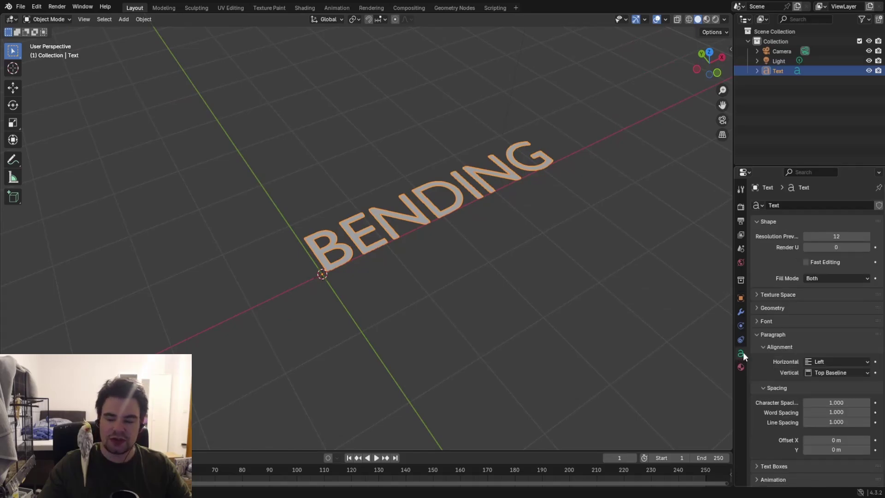
click(813, 308)
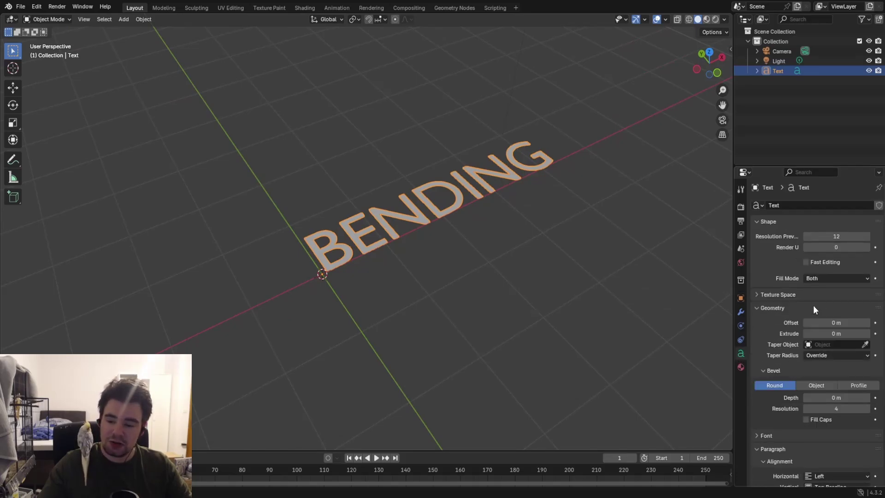
mouse_move(830, 334)
mouse_down()
mouse_move(853, 334)
mouse_move(844, 333)
mouse_up()
mouse_move(464, 137)
middle_down()
mouse_move(530, 197)
mouse_move(543, 112)
mouse_move(468, 121)
mouse_move(478, 135)
middle_up()
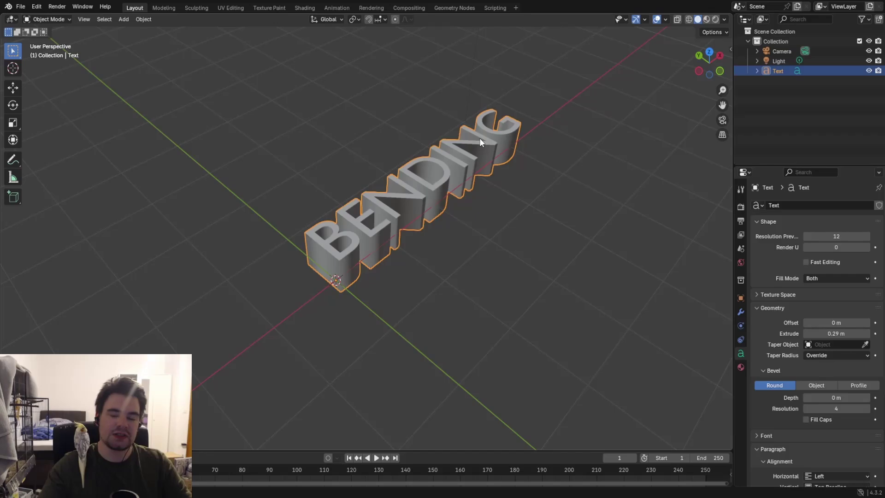
Step: Rotate the BENDING text 90° about the global X axis so it stands upright
key(r)
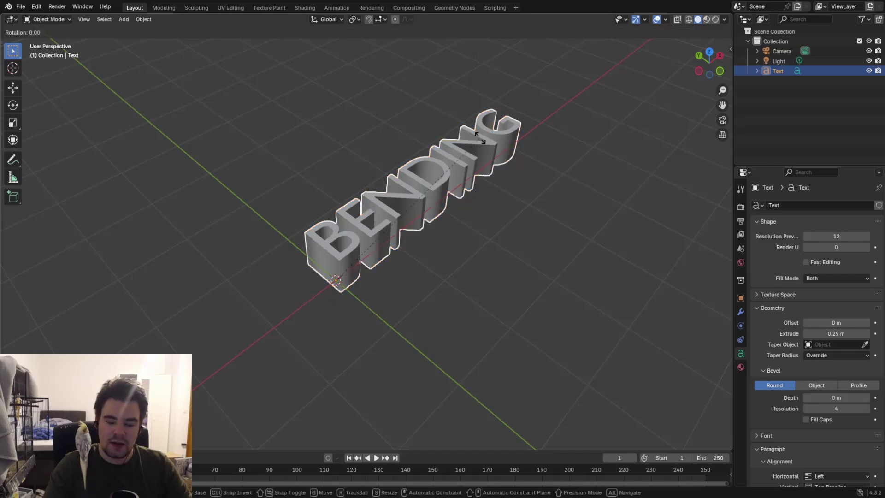
text(x)
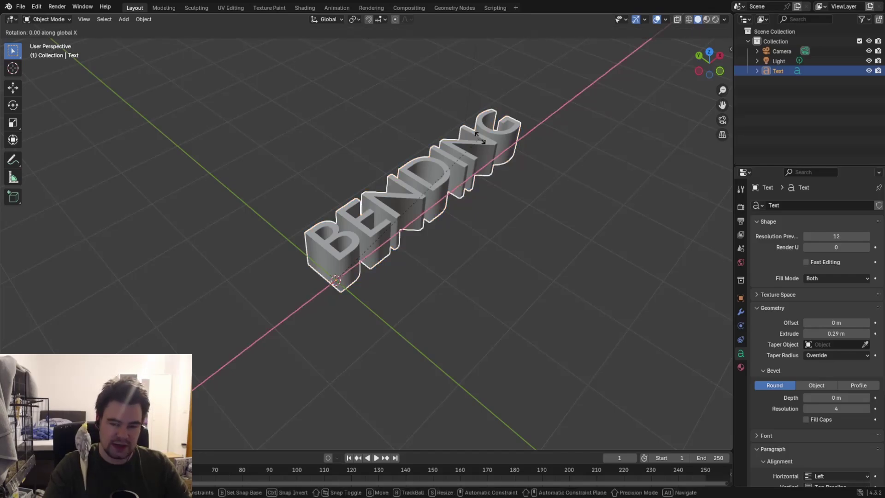
text(90)
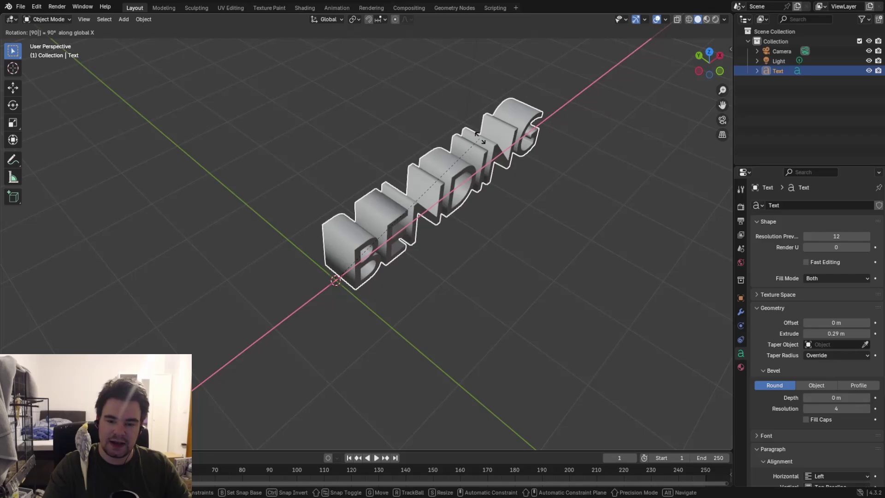
key(Return)
scroll(494, 277, up, 2)
middle_drag(494, 276, 459, 219)
scroll(490, 258, up, 1)
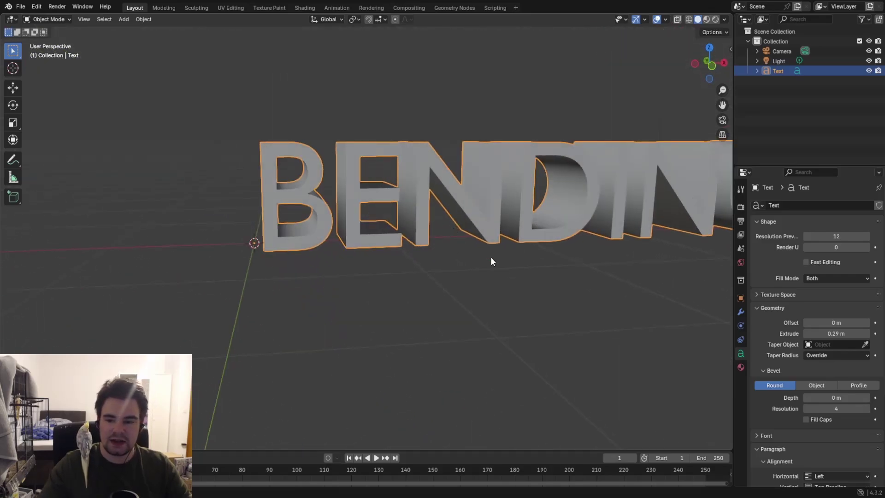
Step: Try to apply the BENDING text's transforms and select the text again
click(740, 298)
middle_drag(618, 244, 587, 250)
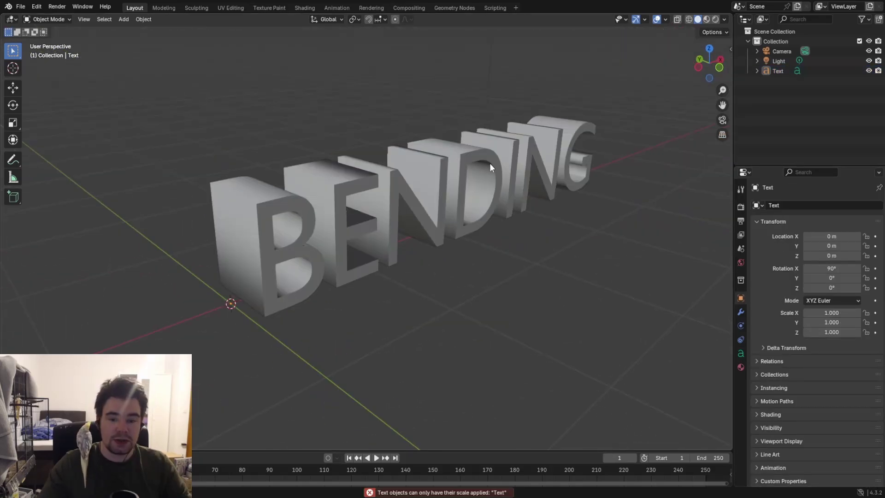
middle_drag(490, 162, 677, 60)
click(480, 168)
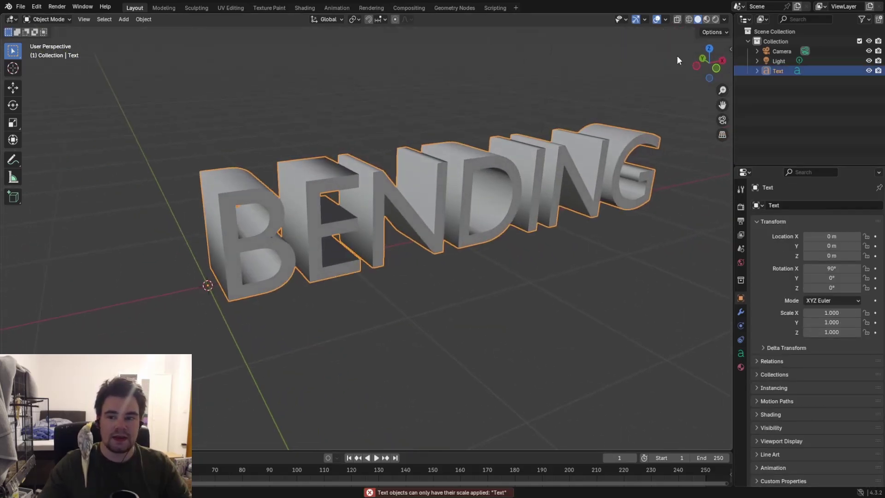
Step: Switch the viewport shading to Material Preview
click(708, 19)
scroll(561, 117, up, 2)
mouse_move(589, 118)
middle_down()
mouse_move(561, 117)
mouse_move(630, 118)
mouse_move(598, 120)
middle_up()
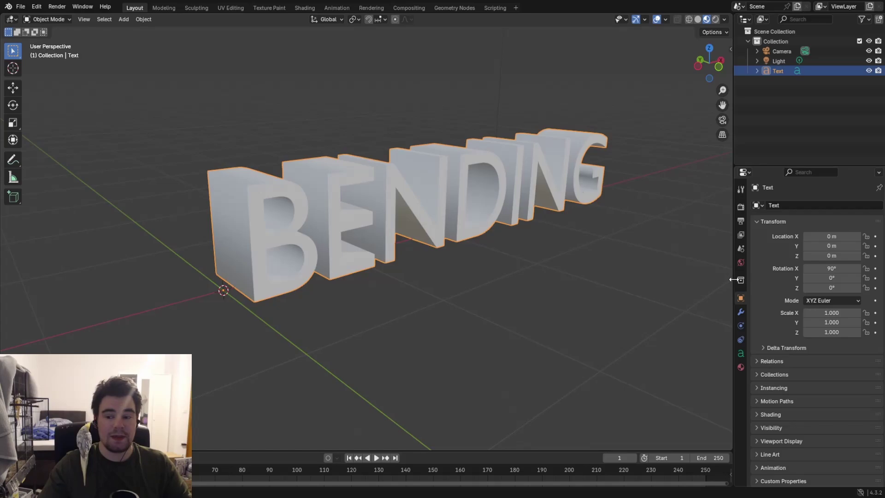
Step: Add a Simple Deform modifier to the BENDING text
click(742, 312)
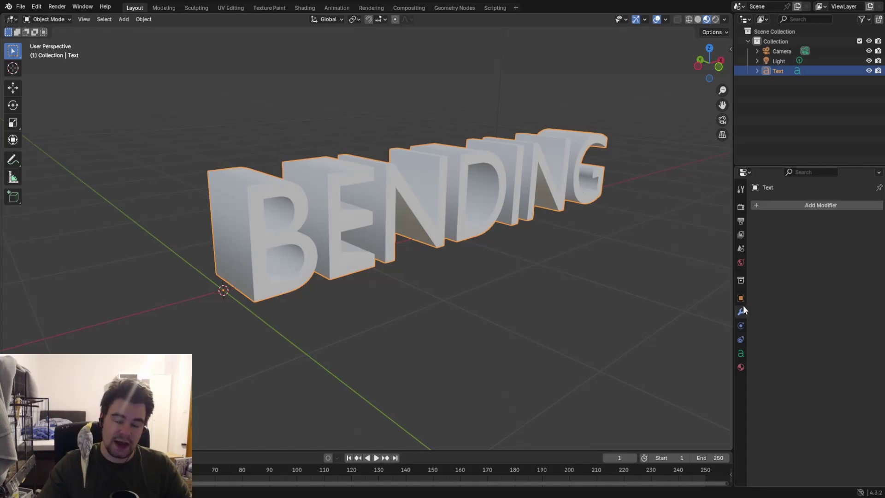
click(792, 209)
click(786, 210)
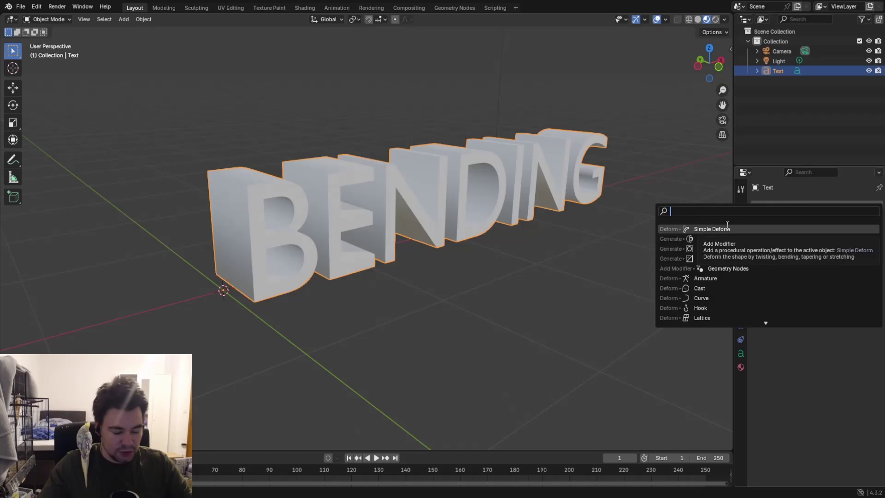
text(simple)
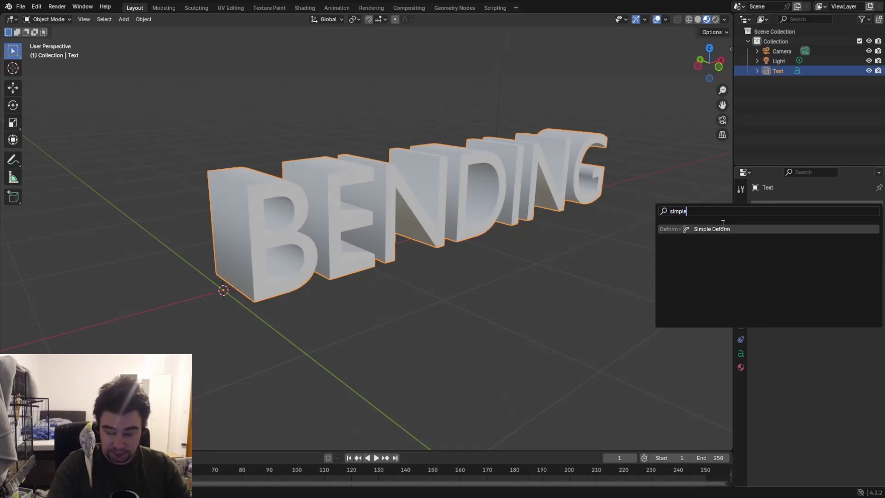
key(Return)
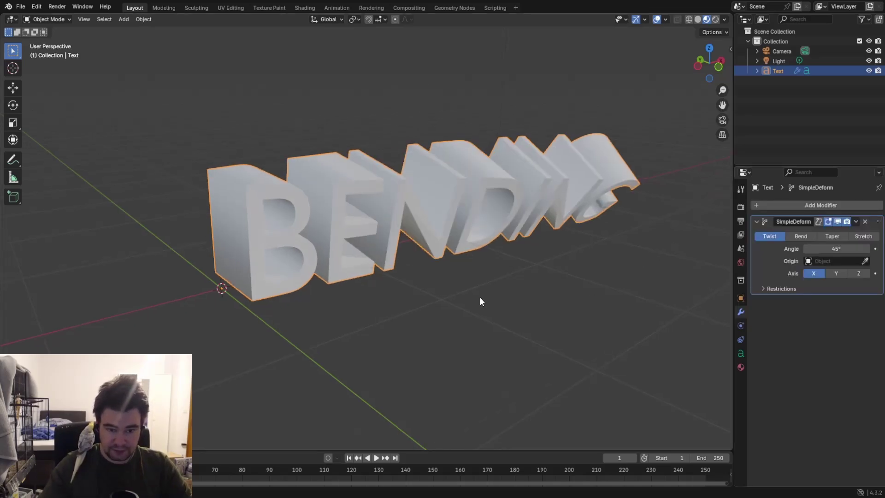
Step: Try a Simple Deform twist angle of 360° on the X axis
middle_drag(480, 297, 414, 276)
drag(815, 248, 883, 249)
scroll(380, 227, down, 3)
Step: Try the Simple Deform modifier's Bend mode on the Y axis with an angle of 278°
click(813, 236)
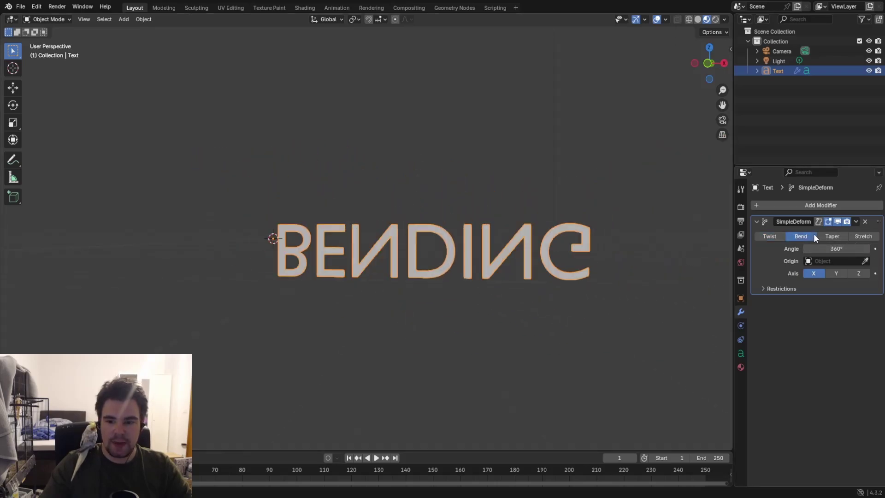
middle_drag(676, 247, 609, 272)
drag(836, 248, 862, 248)
click(839, 272)
middle_drag(366, 206, 392, 207)
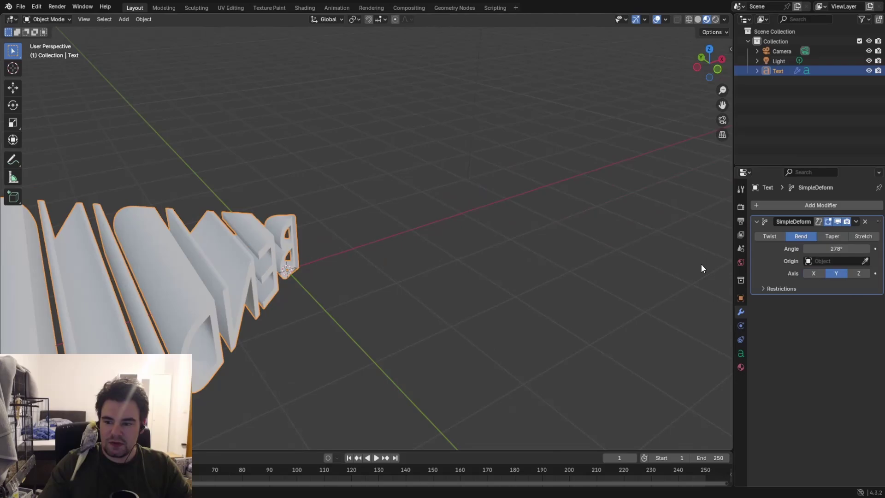
Step: Change the bend axis to Z and set the bend angle to 259°
click(859, 273)
middle_drag(524, 220, 459, 213)
drag(828, 248, 813, 249)
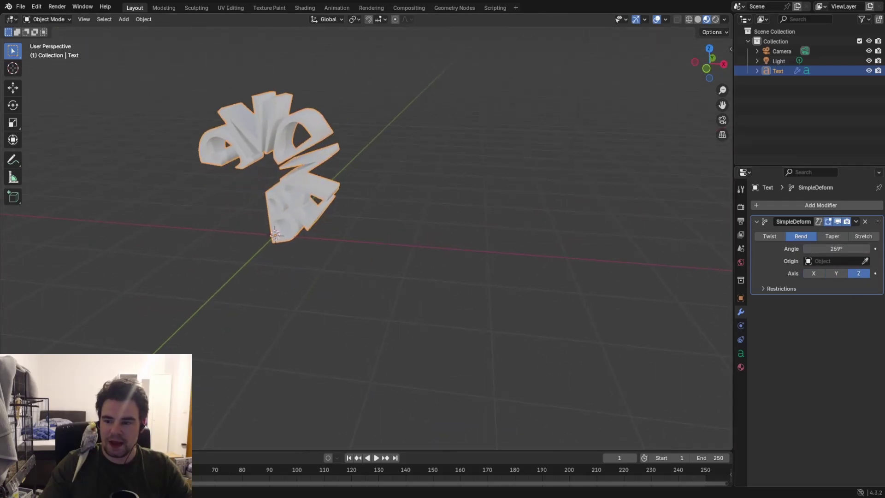
Step: Try the Taper, Stretch and Twist modes of the Simple Deform modifier
click(832, 237)
click(861, 236)
click(769, 235)
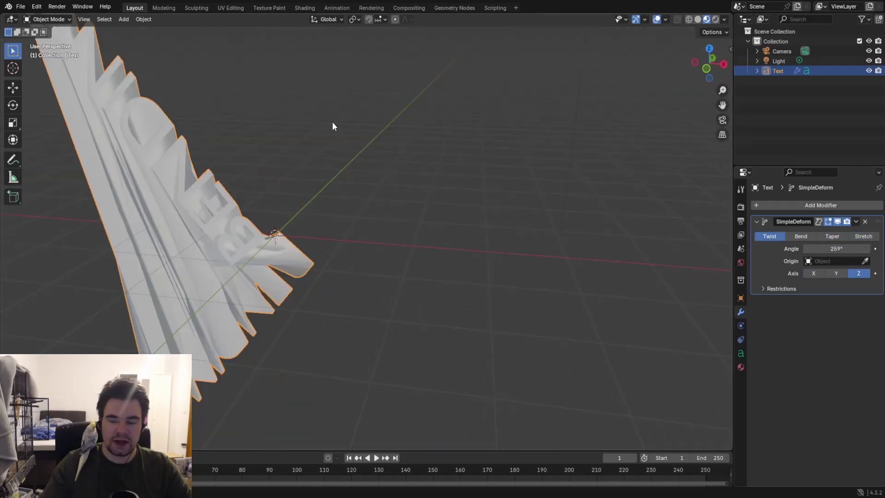
Step: Set the Simple Deform angle to 0° and switch the modifier back to Bend mode
click(838, 247)
text(0)
key(Return)
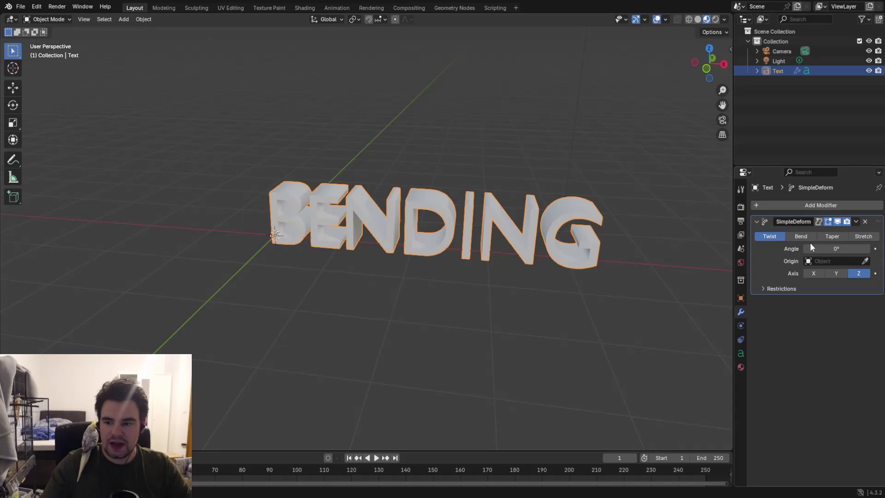
click(802, 237)
Step: Try out a nonzero bend angle on the text from the front and reset it to 0°
middle_drag(387, 187, 366, 115)
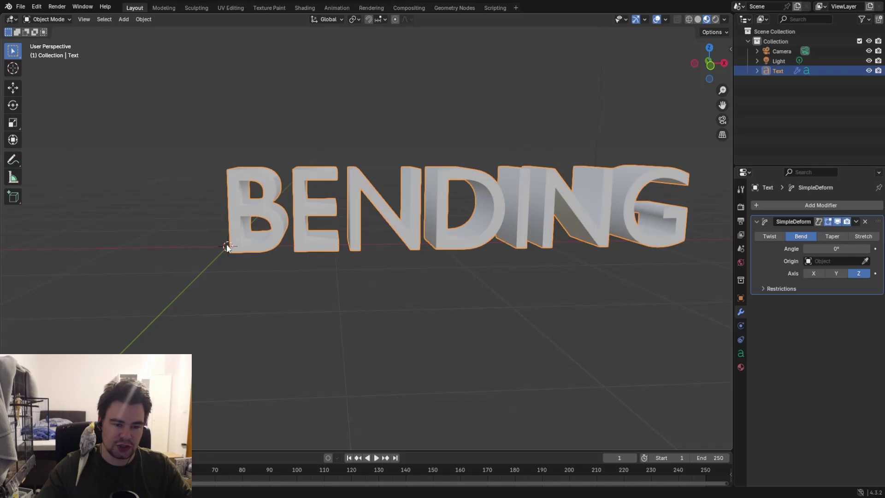
mouse_move(837, 248)
mouse_down()
mouse_move(881, 248)
mouse_move(848, 248)
mouse_up()
click(848, 249)
text(0.2d)
key(Return)
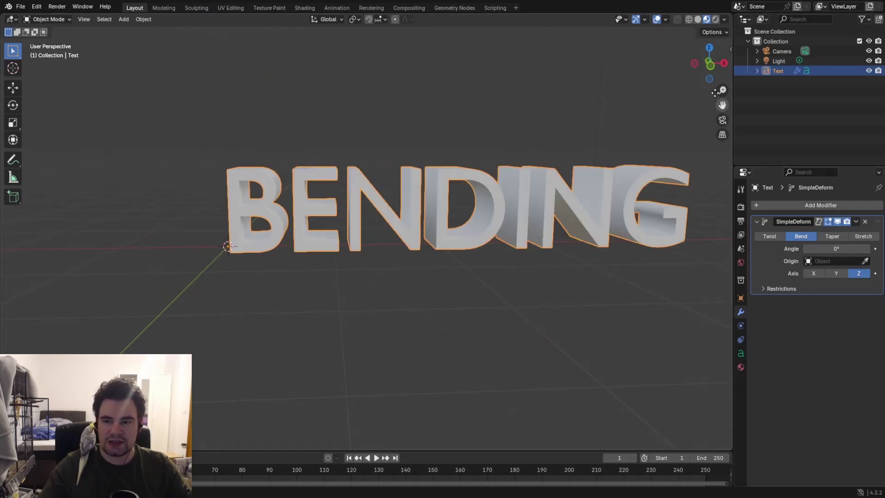
Step: Place the 3D cursor in the middle of the text from the front view and set the text's origin to the 3D cursor
click(711, 65)
scroll(643, 131, up, 3)
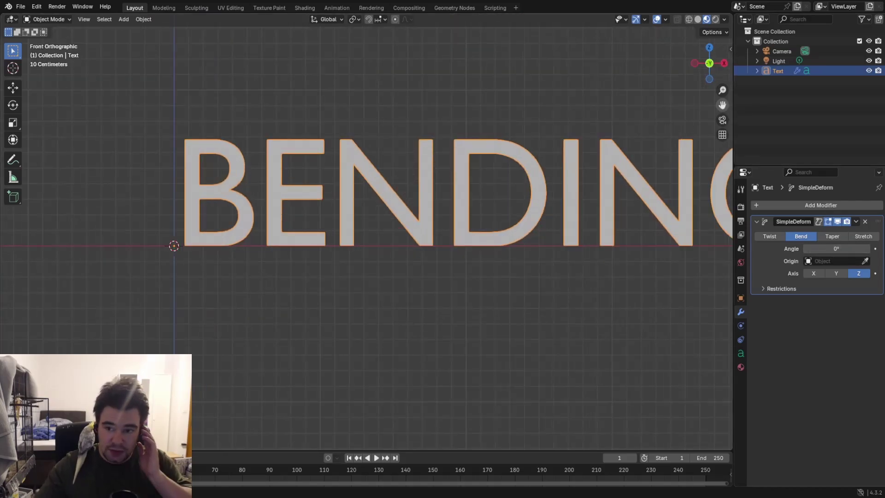
drag(722, 105, 712, 110)
scroll(465, 152, down, 2)
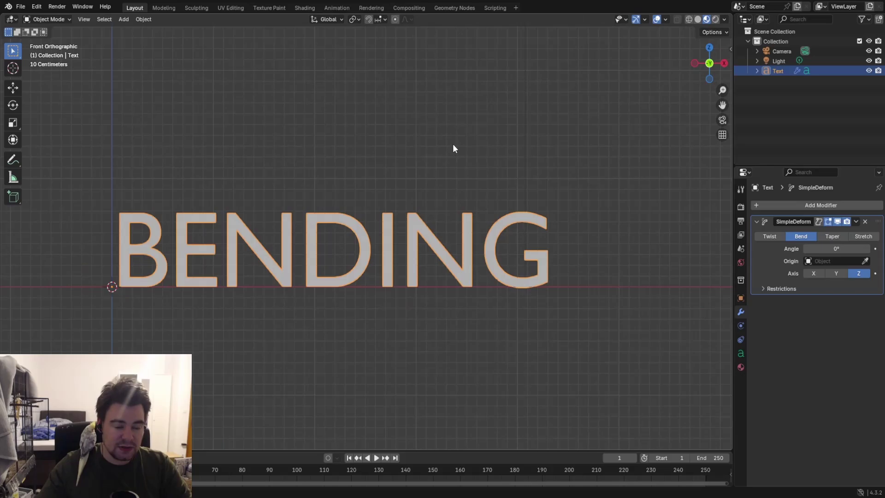
click(13, 68)
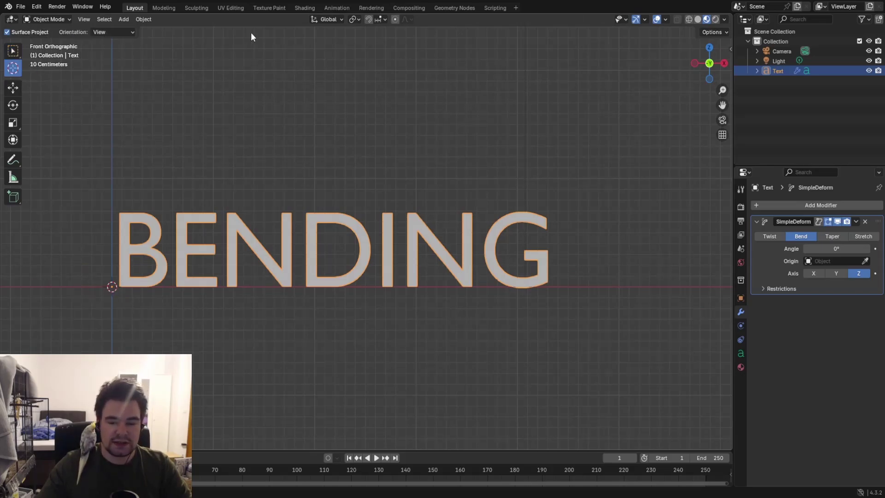
click(335, 248)
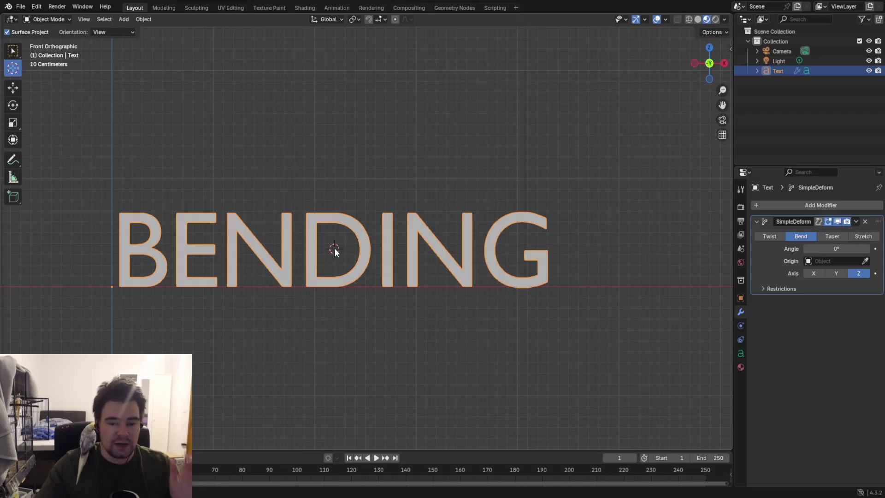
right_click(335, 249)
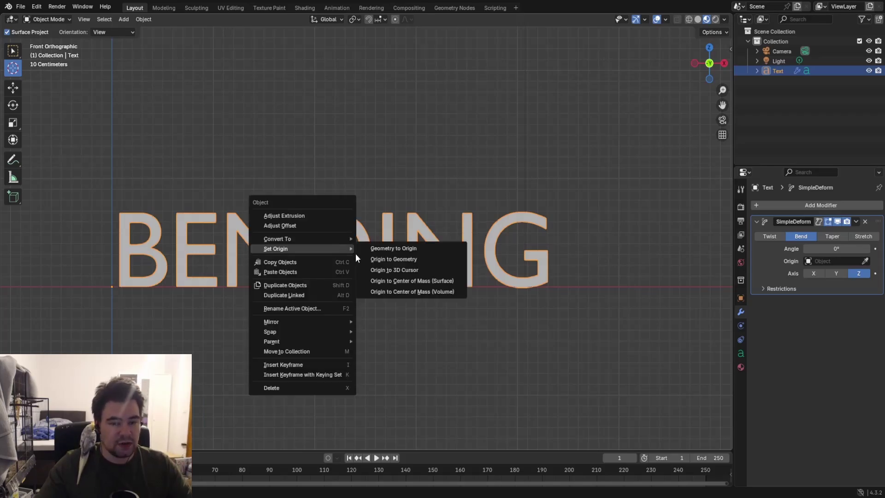
click(387, 271)
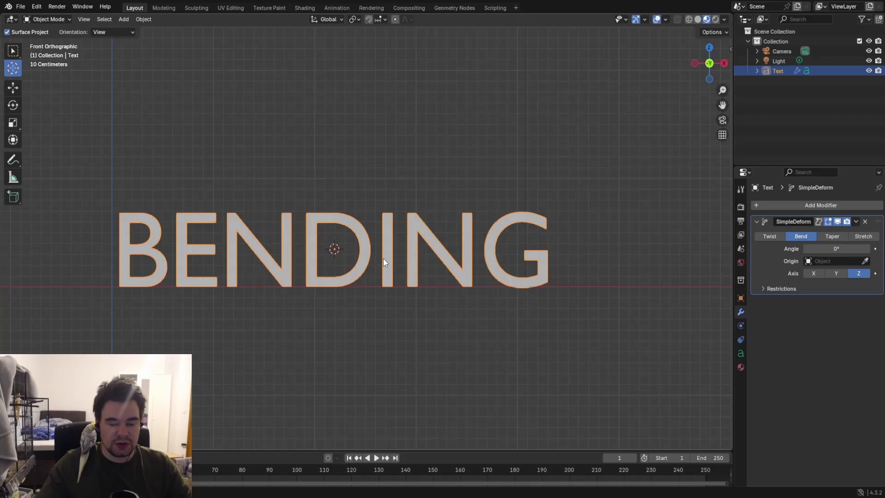
Step: Try a small bend angle with the new text origin and reset it to 0°
mouse_move(815, 248)
mouse_down()
mouse_move(659, 248)
mouse_move(814, 248)
mouse_up()
click(829, 249)
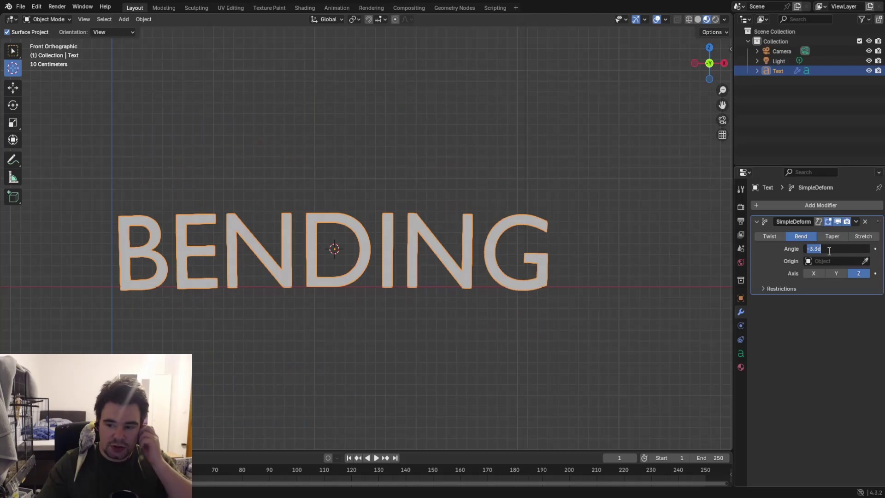
text(0)
key(Return)
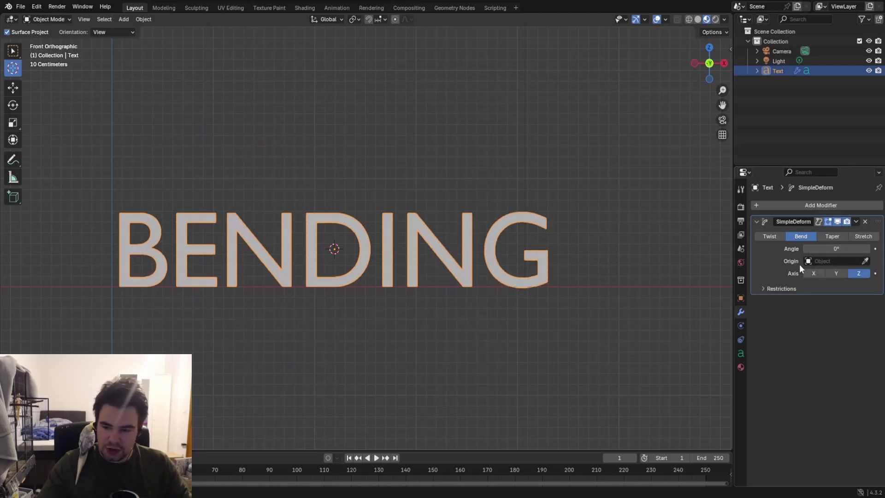
Step: Reposition the 3D cursor inside the letter D and add a Plain Axes empty there
click(335, 248)
key(w)
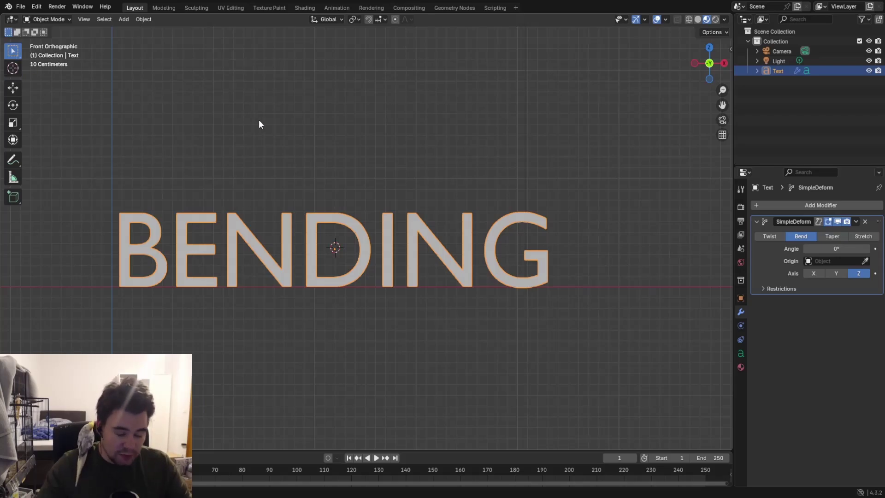
key(shift+a)
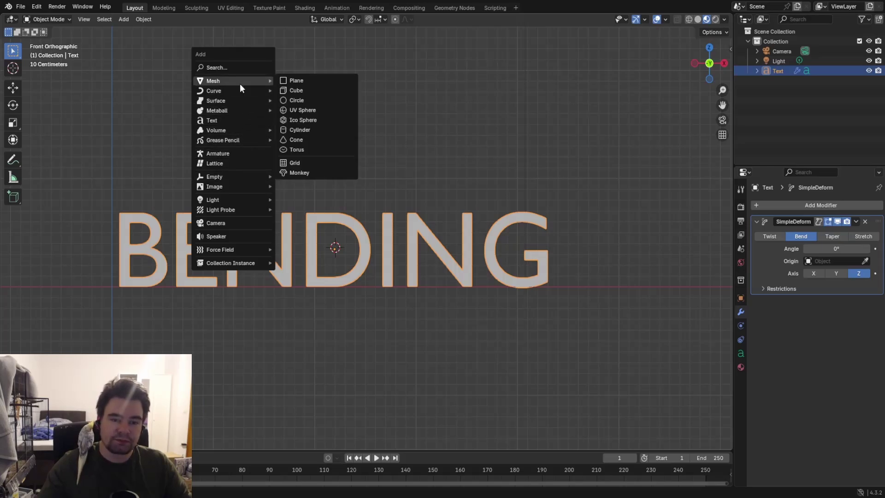
mouse_move(247, 179)
click(308, 177)
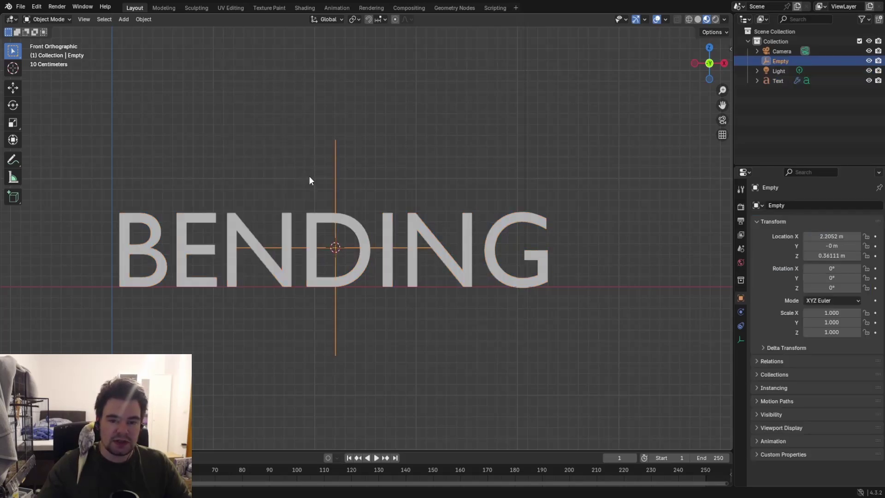
mouse_move(363, 160)
middle_down()
mouse_move(393, 178)
mouse_move(358, 168)
middle_up()
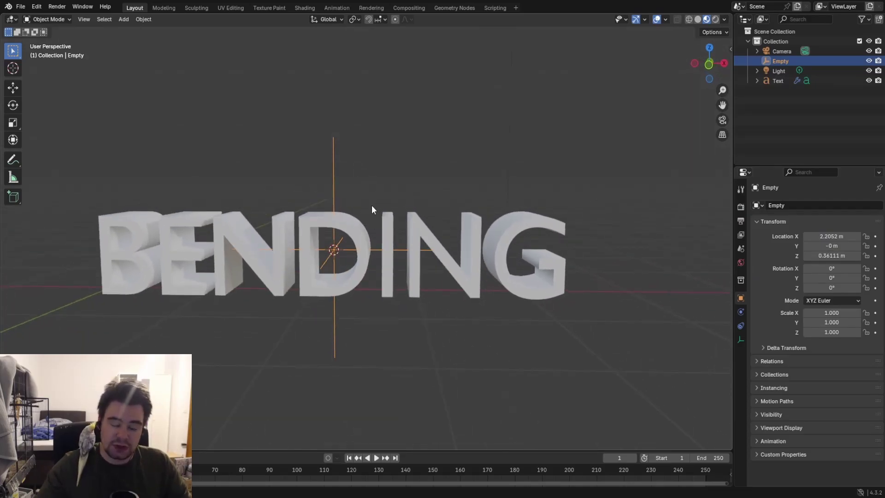
Step: Assign the empty as the origin object of the text's Simple Deform modifier
click(356, 220)
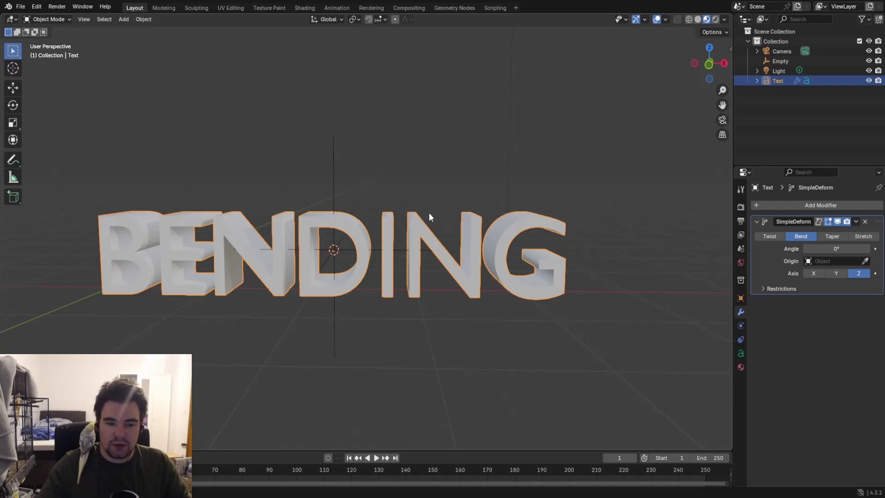
middle_drag(429, 212, 579, 236)
click(841, 262)
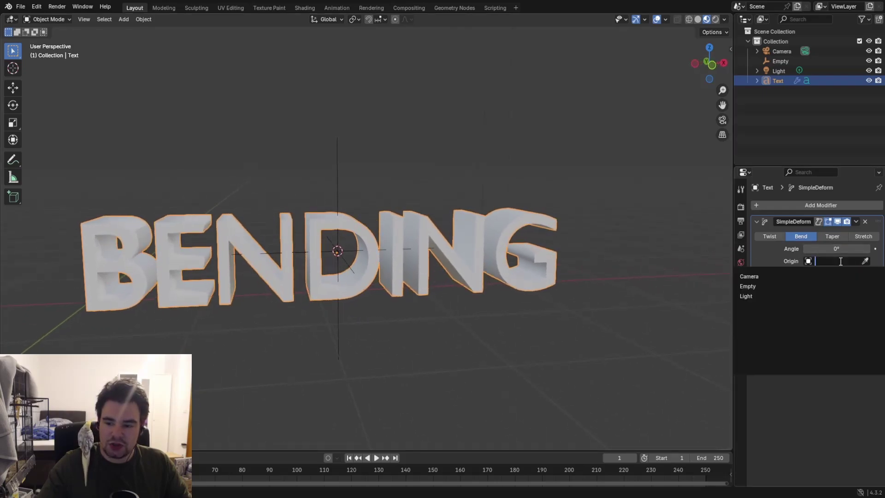
click(781, 286)
Step: Try bending the text by 21.9° and test the Y and X bend axes
middle_drag(452, 199, 503, 200)
mouse_move(837, 249)
mouse_down()
mouse_move(675, 249)
mouse_move(881, 248)
mouse_move(837, 248)
mouse_up()
click(836, 273)
click(812, 269)
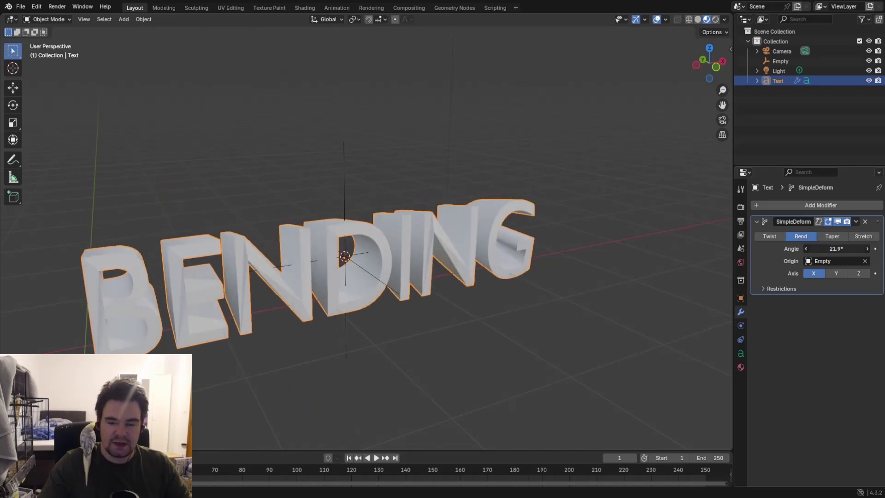
Step: Move the empty about 1.2 m in the negative Y direction, in front of the text
middle_drag(344, 204, 397, 205)
click(353, 204)
key(g)
key(y)
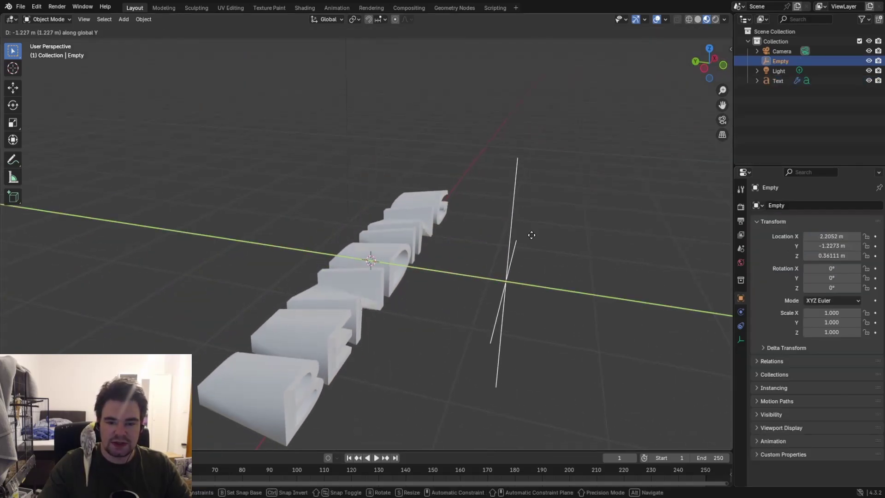
Step: Bend the text around the Z axis into a full ring with an angle of -360°
mouse_move(844, 248)
mouse_down()
mouse_move(813, 248)
mouse_move(840, 249)
mouse_up()
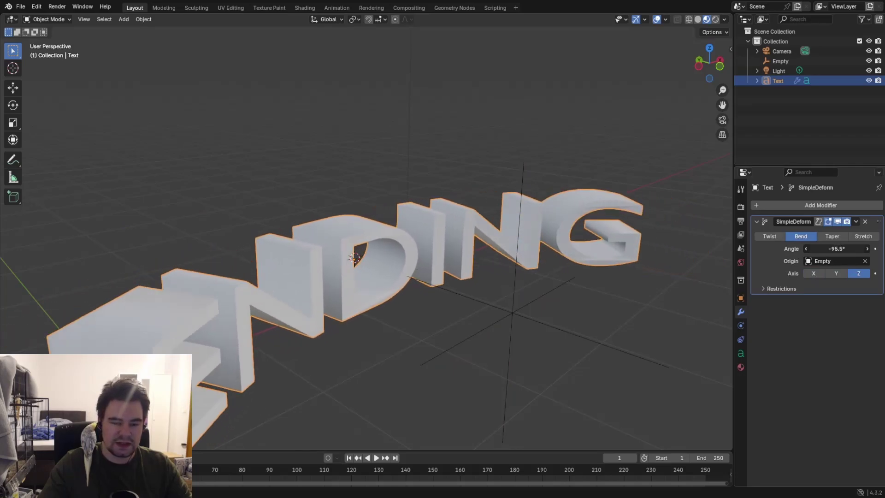
scroll(549, 278, down, 5)
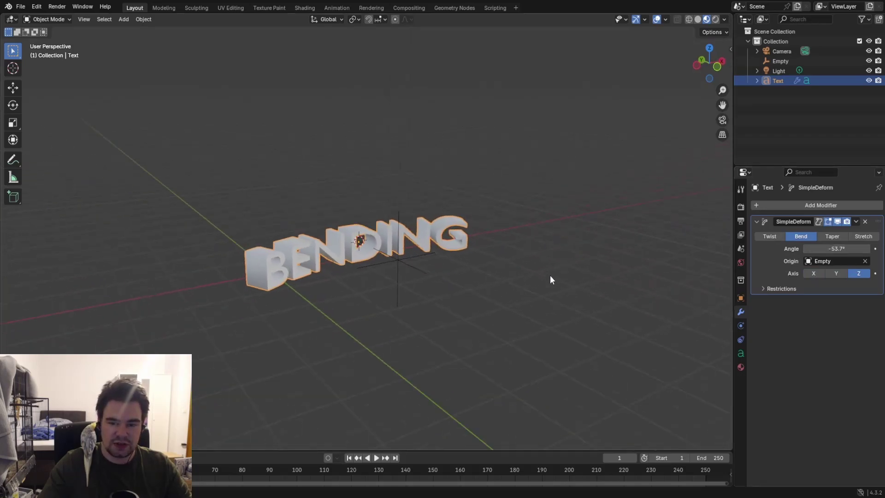
middle_drag(549, 278, 520, 279)
drag(856, 248, 803, 248)
scroll(363, 270, up, 5)
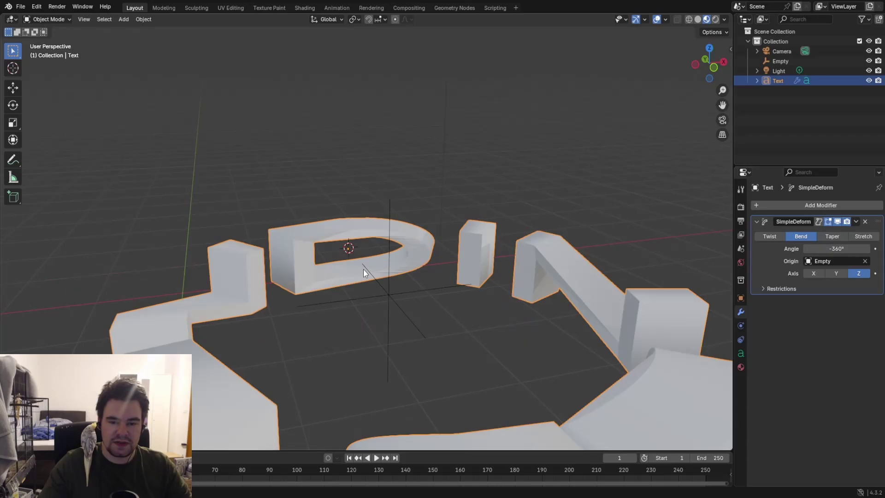
Step: Try moving the empty freely to shift the ring's bend centre and cancel the move
click(356, 303)
middle_drag(378, 319, 400, 311)
scroll(388, 320, down, 2)
key(g)
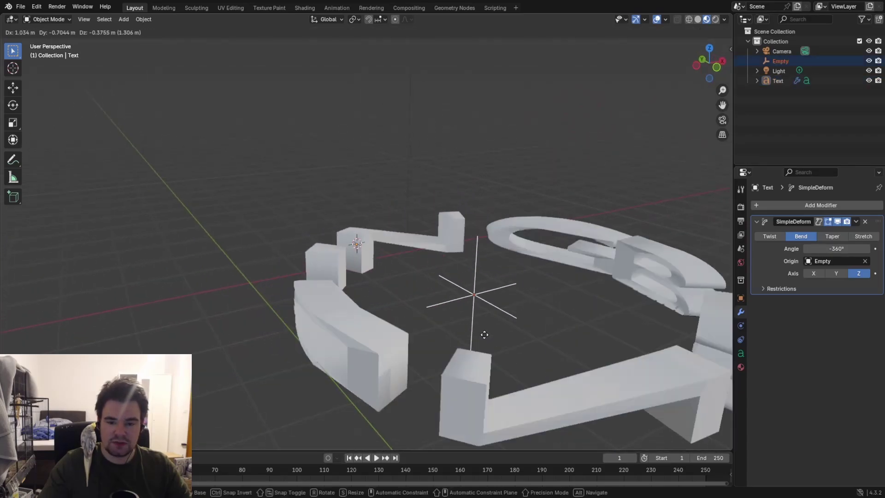
right_click(363, 326)
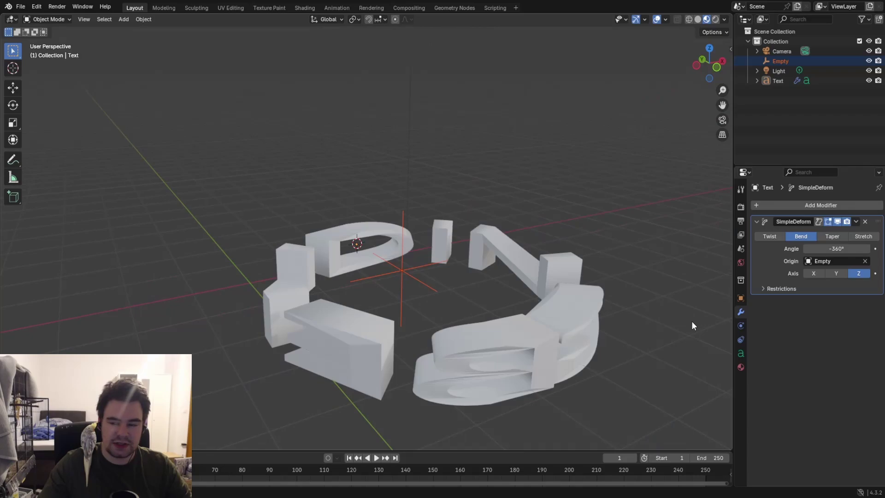
middle_drag(534, 231, 480, 243)
scroll(482, 239, up, 4)
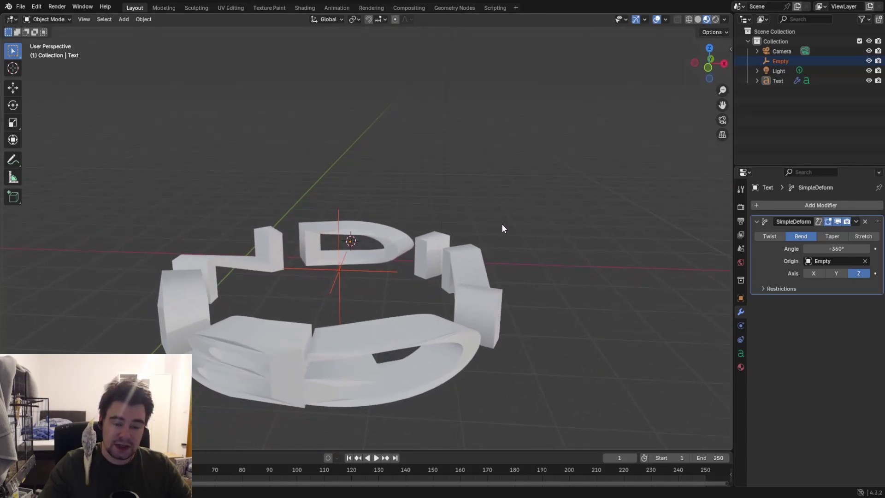
middle_drag(502, 223, 513, 215)
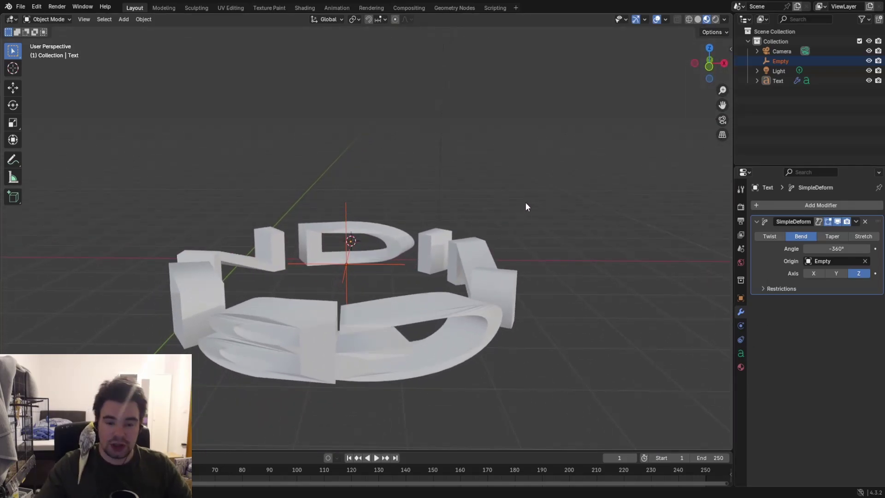
mouse_move(524, 200)
middle_down()
mouse_move(536, 212)
mouse_move(526, 206)
middle_up()
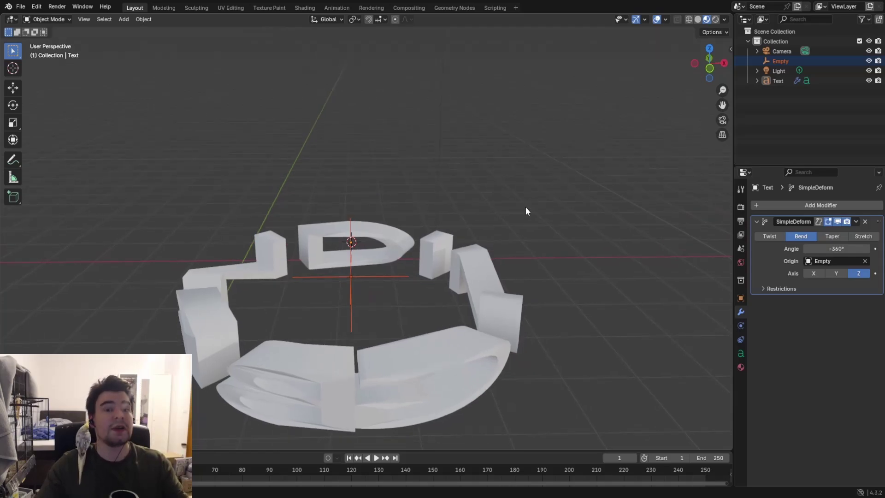